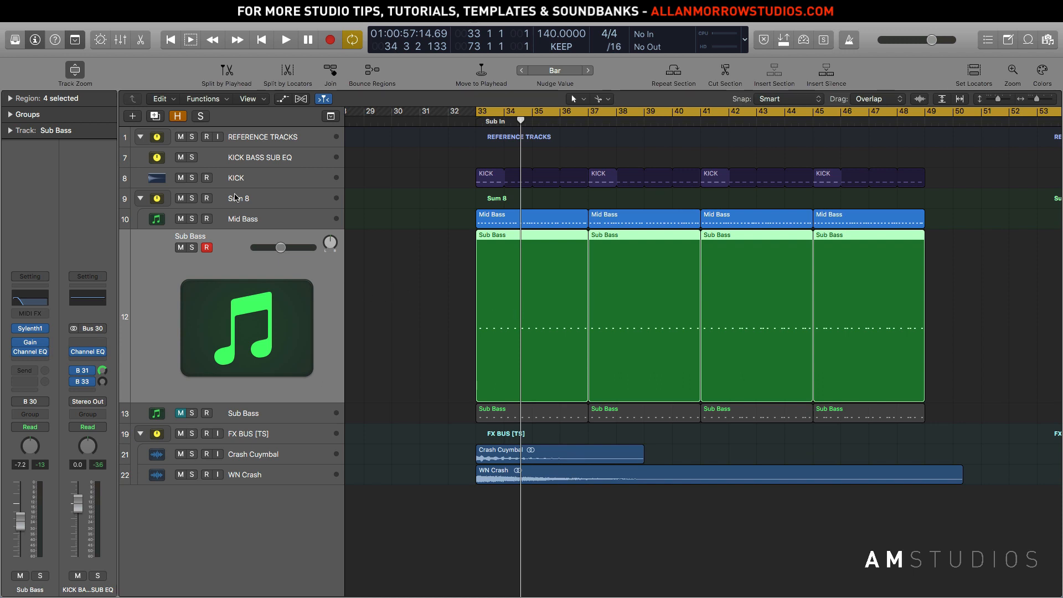
Open the Channel EQ on the Mid Bass track and raise its low-cut frequency to about 360 Hz.
left_click(264, 218)
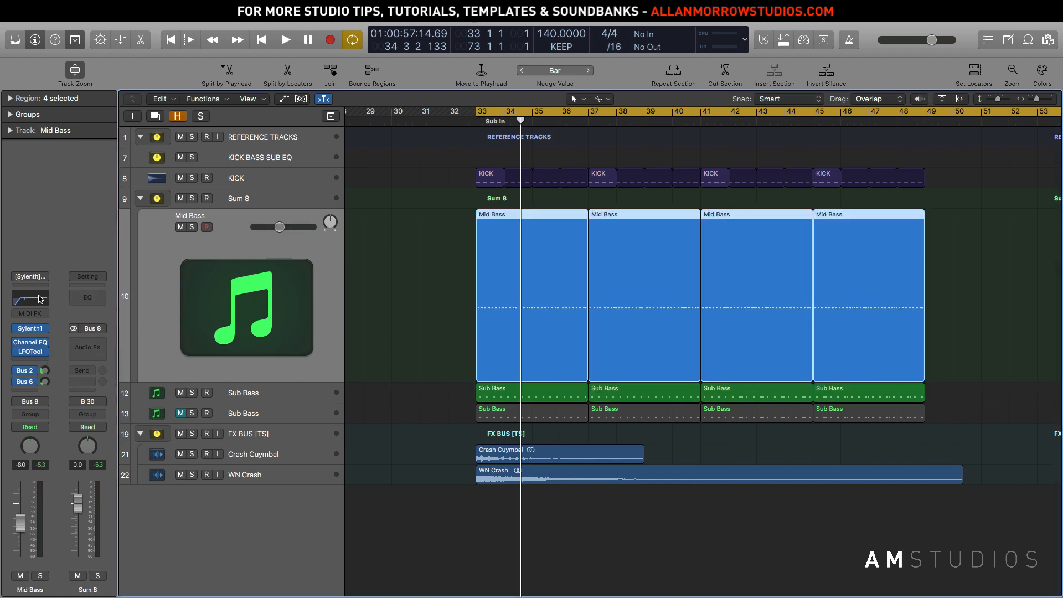
left_click(40, 299)
left_click_drag(775, 36, 712, 25)
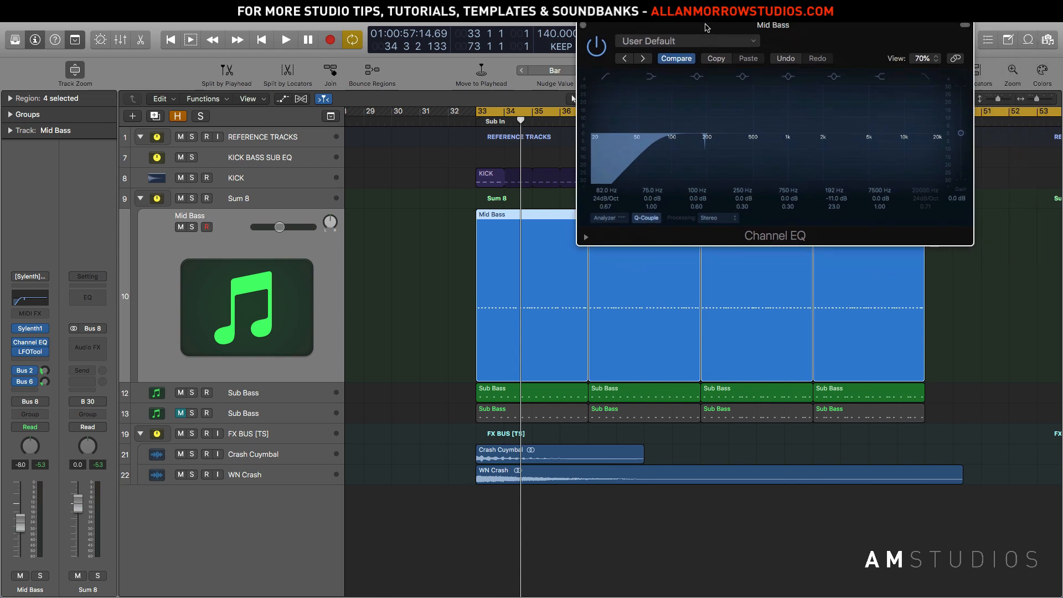
left_click_drag(656, 169, 736, 166)
Solo the Mid Bass track and lower its low-cut frequency to about 245 Hz while auditioning it.
left_click(192, 227)
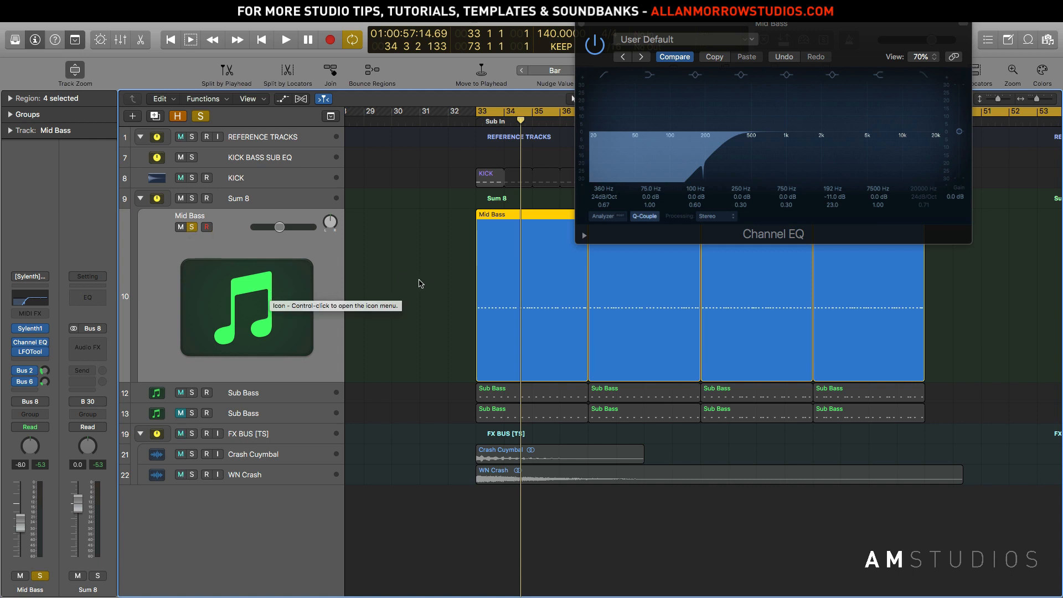
key("space")
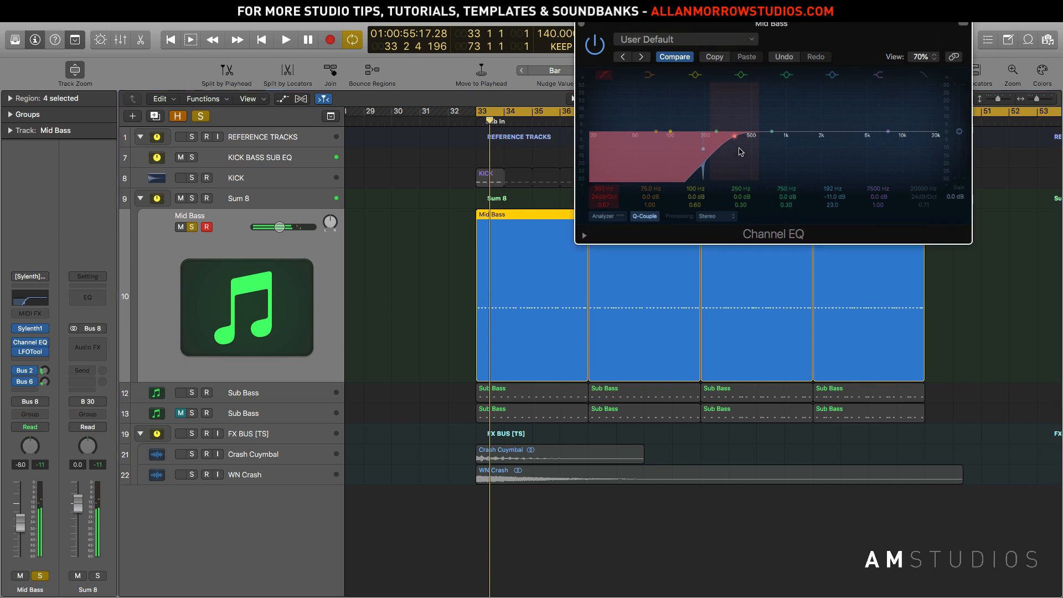
left_click_drag(741, 152, 717, 154)
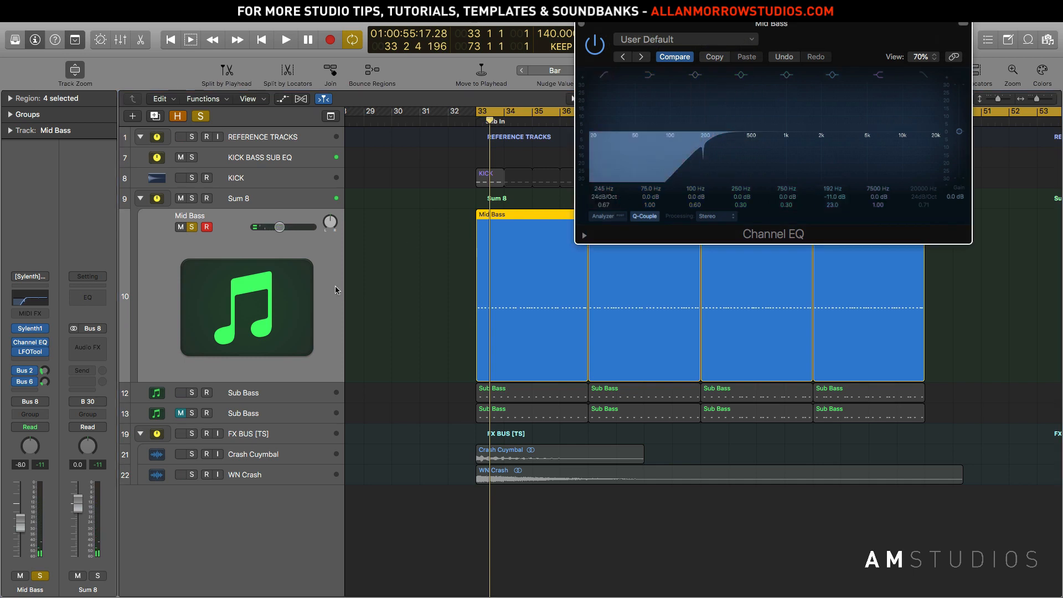
left_click(192, 228)
left_click(193, 227)
key("space")
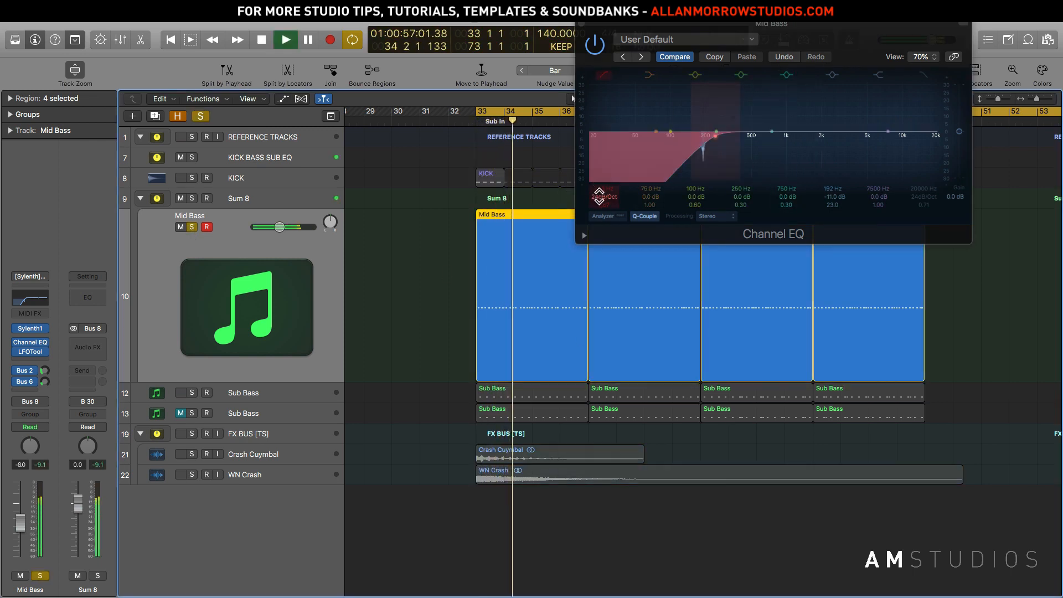
Set the Mid Bass low-cut slope to 36 dB/Oct and audition the soloed track.
mouse_move(601, 199)
left_mouse_down()
mouse_move(602, 189)
mouse_move(602, 206)
left_mouse_up()
key("space")
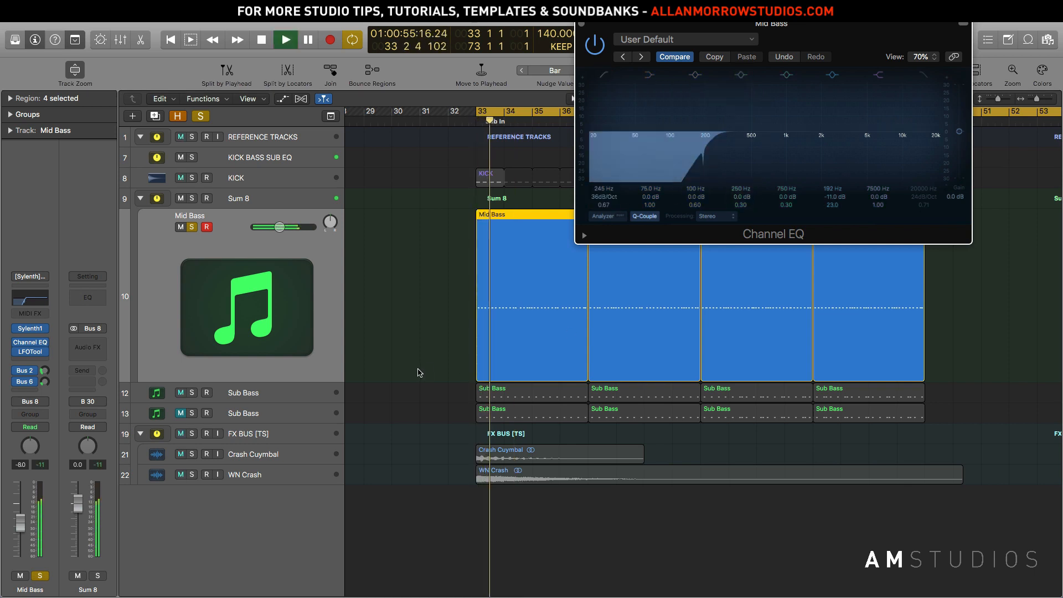
key("space")
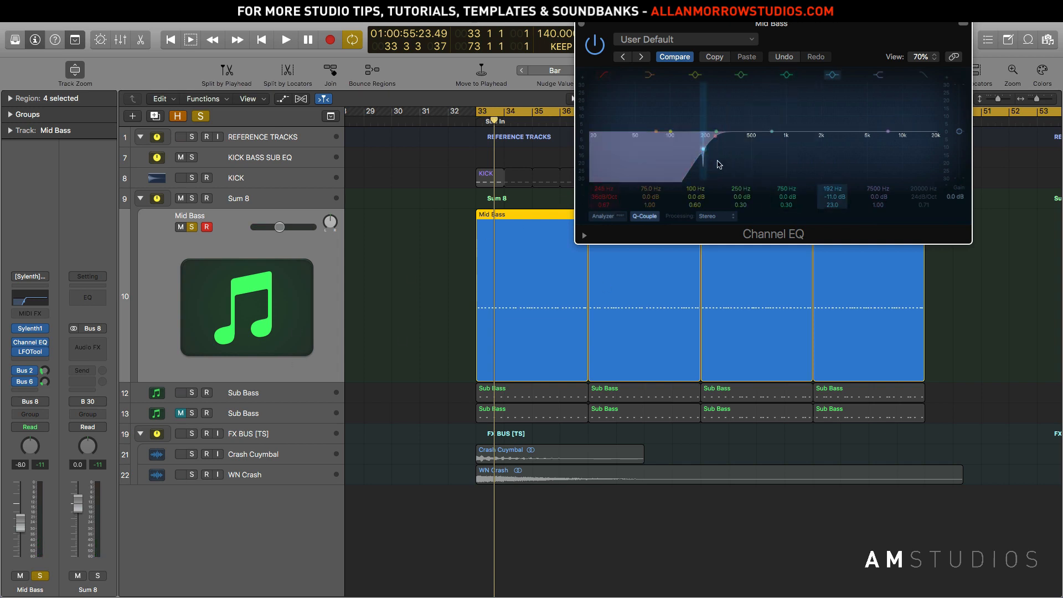
key("space")
key("space")
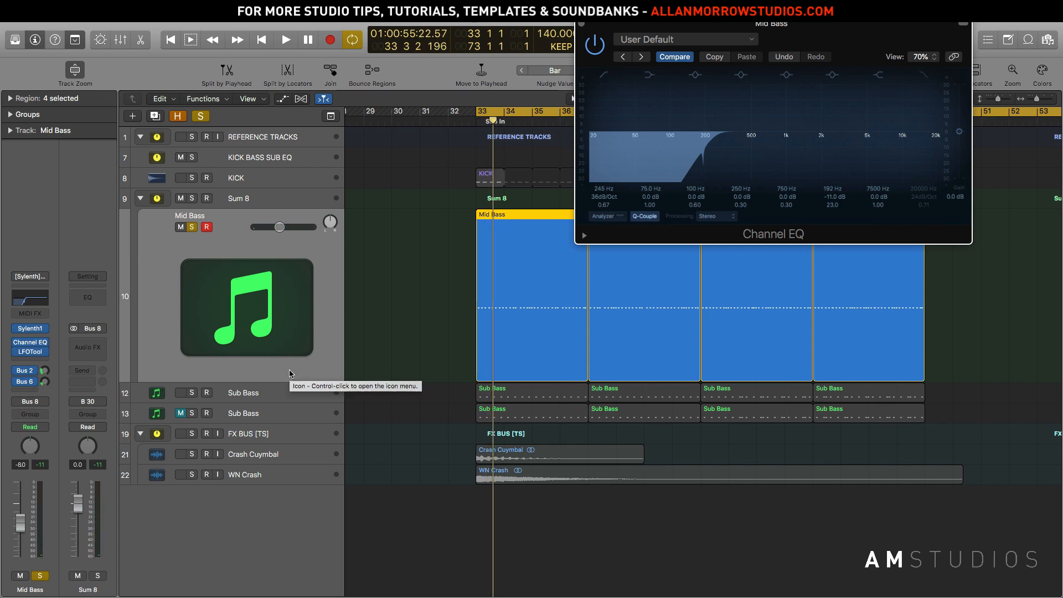
Solo the Sub Bass on track 12 in place of the Mid Bass and open its Channel EQ.
left_click(222, 408)
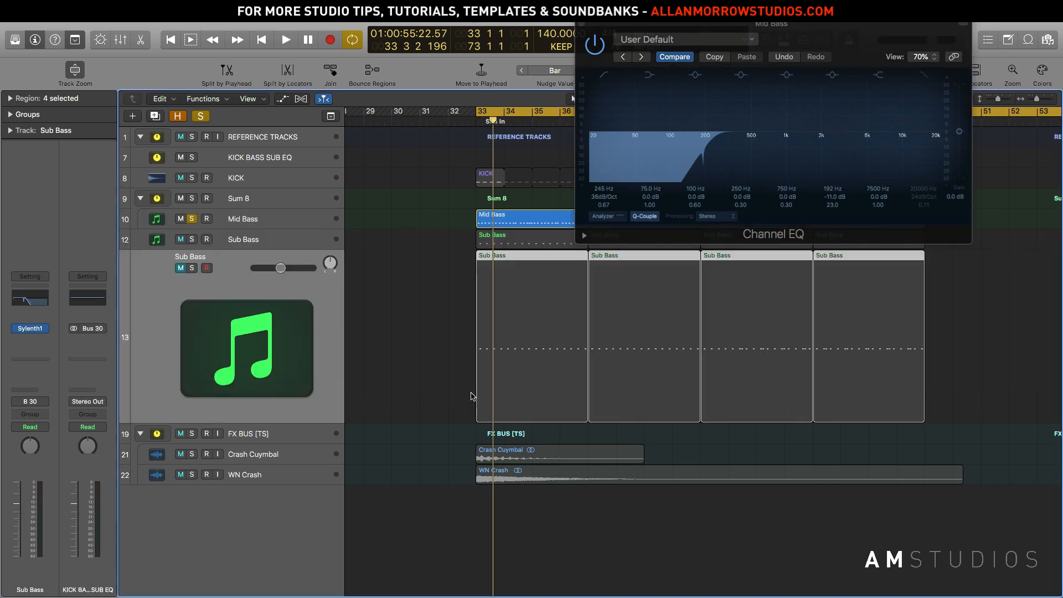
left_click(194, 244)
left_click(260, 238)
left_click(30, 299)
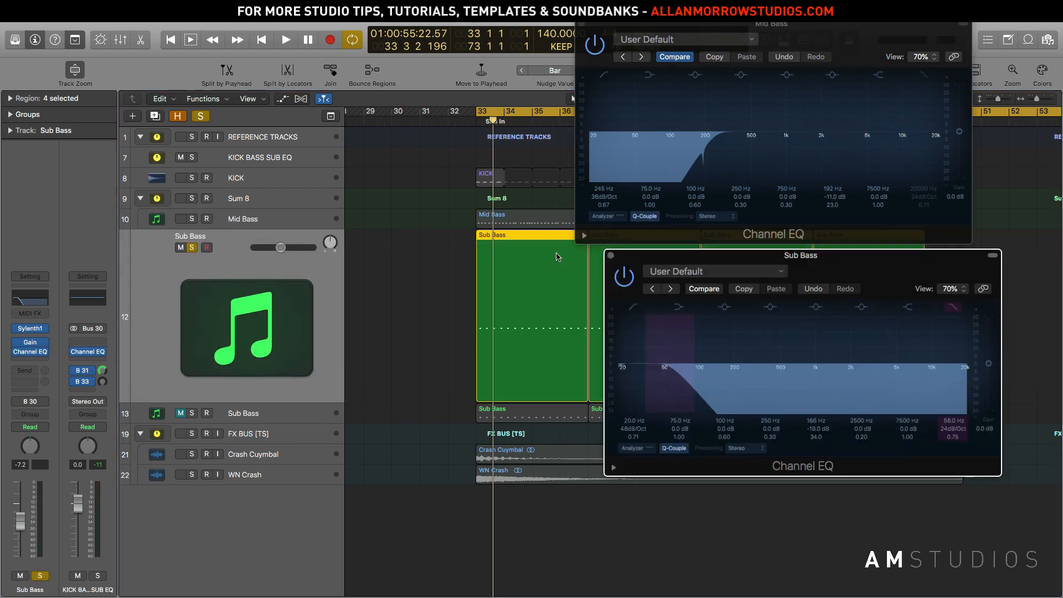
Set the Sub Bass high-cut frequency to about 62 Hz and audition the soloed track.
left_click_drag(648, 254, 611, 220)
left_click_drag(630, 342, 635, 344)
key("space")
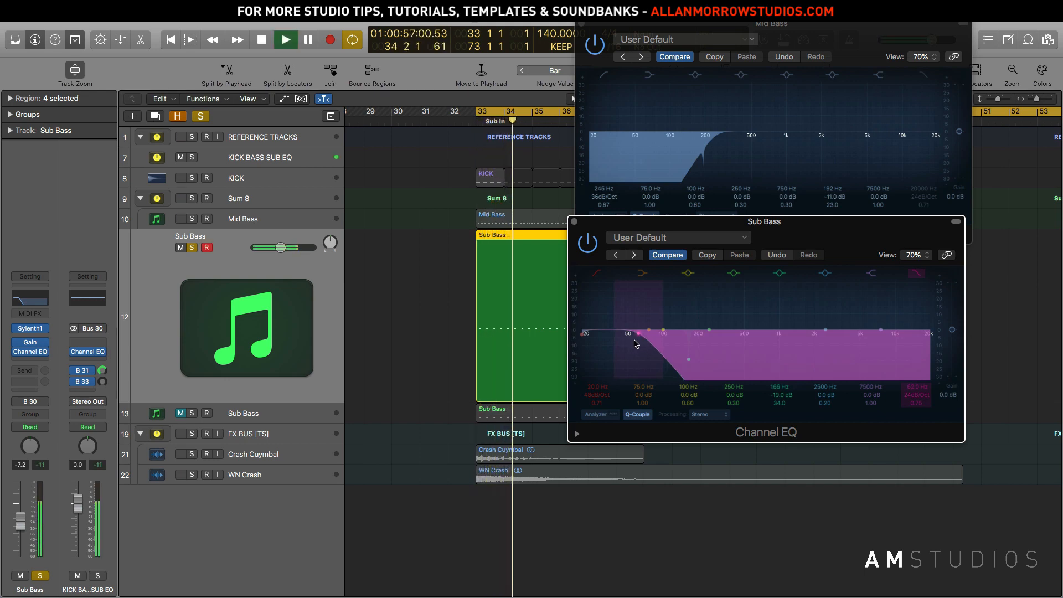
key("space")
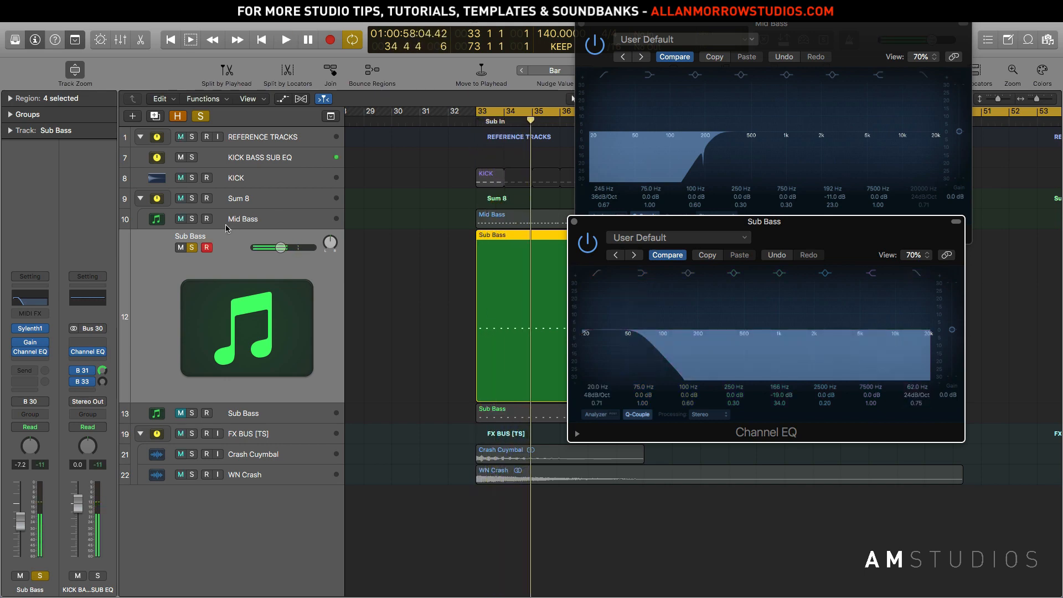
Solo the Mid Bass together with the Sub Bass for playback, and arrange both EQ windows one above the other.
left_click(193, 219)
key("space")
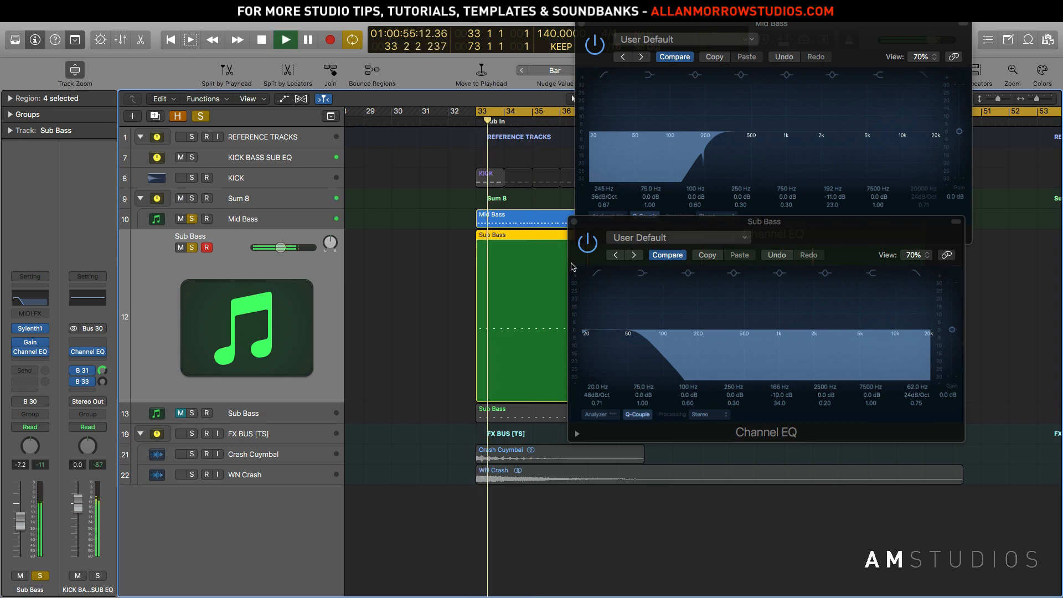
left_click_drag(573, 268, 578, 276)
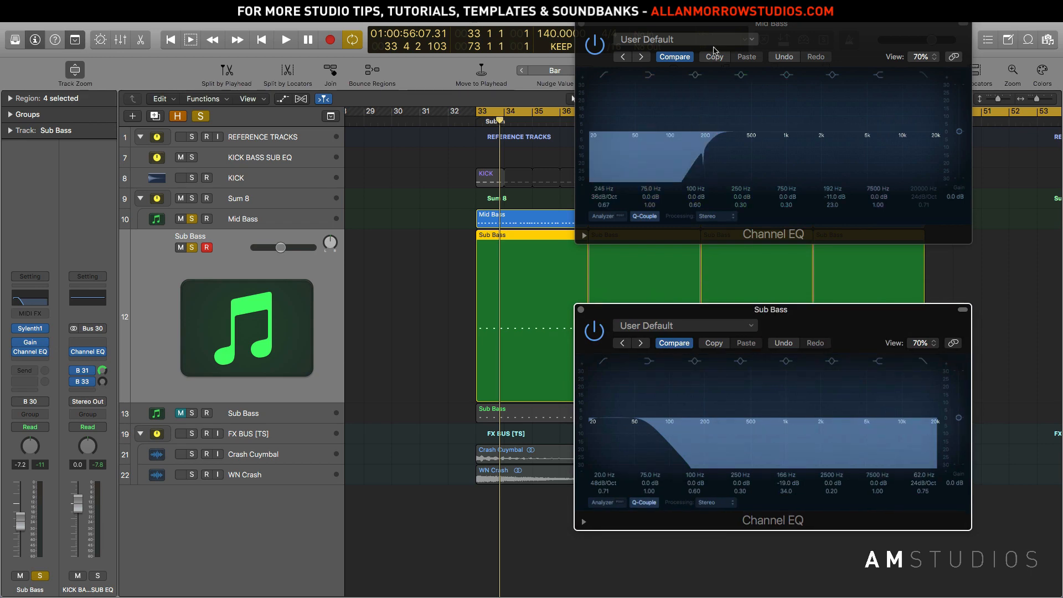
left_click_drag(715, 29, 713, 83)
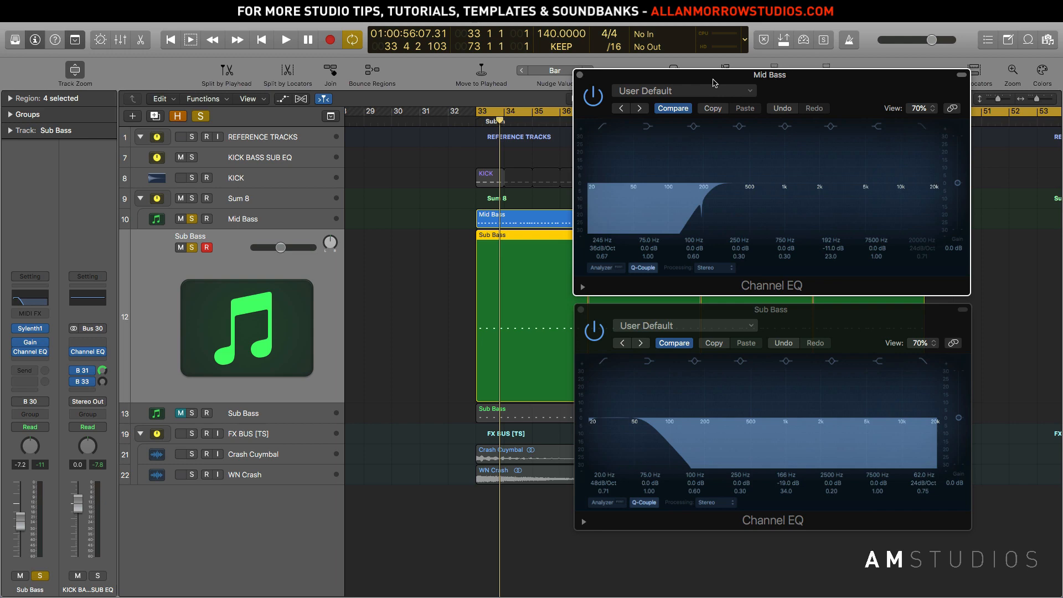
Raise the Sub Bass high cut to about 260 Hz and lower the Mid Bass low cut to about 220 Hz.
left_click(656, 437)
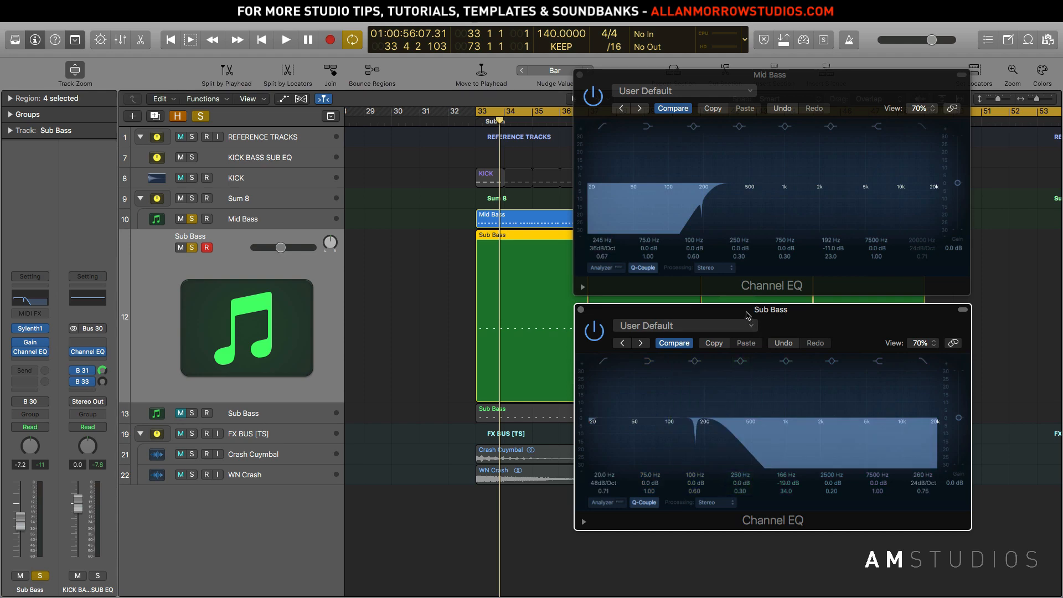
left_click_drag(720, 310, 719, 326)
left_click(714, 195)
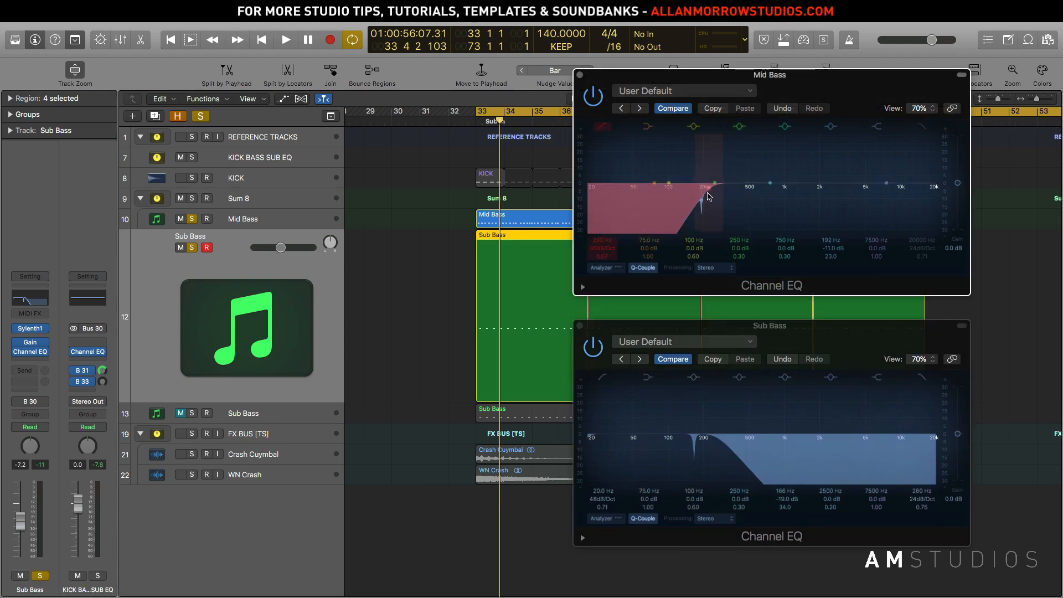
mouse_move(709, 196)
left_mouse_down()
mouse_move(667, 199)
mouse_move(702, 196)
left_mouse_up()
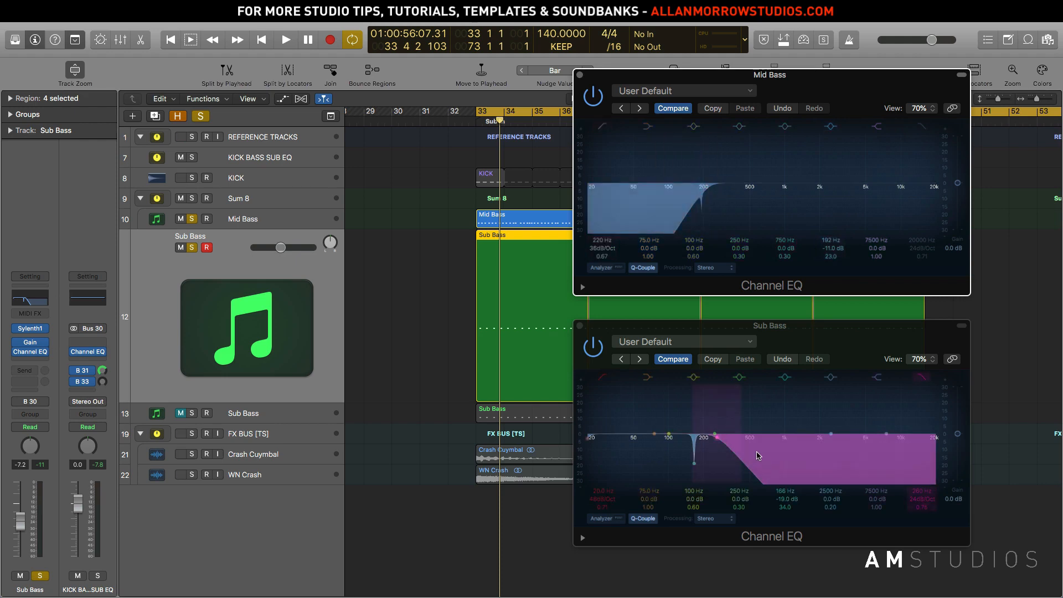
Lower the Mid Bass low cut to about 61 Hz and the Sub Bass high cut to about 46 Hz, then audition both.
left_click_drag(719, 444, 677, 441)
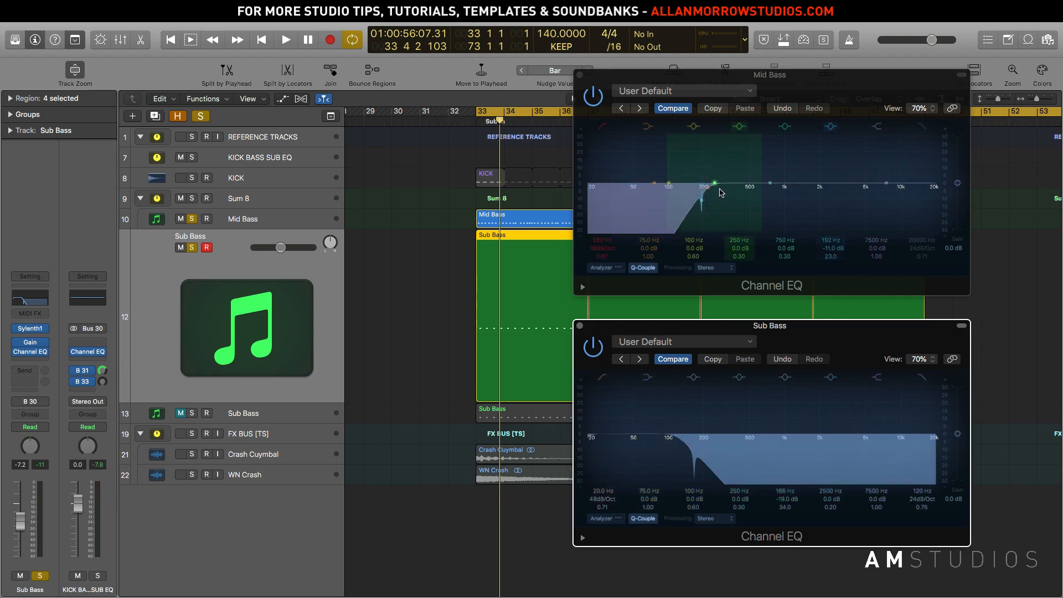
left_click_drag(711, 185, 675, 196)
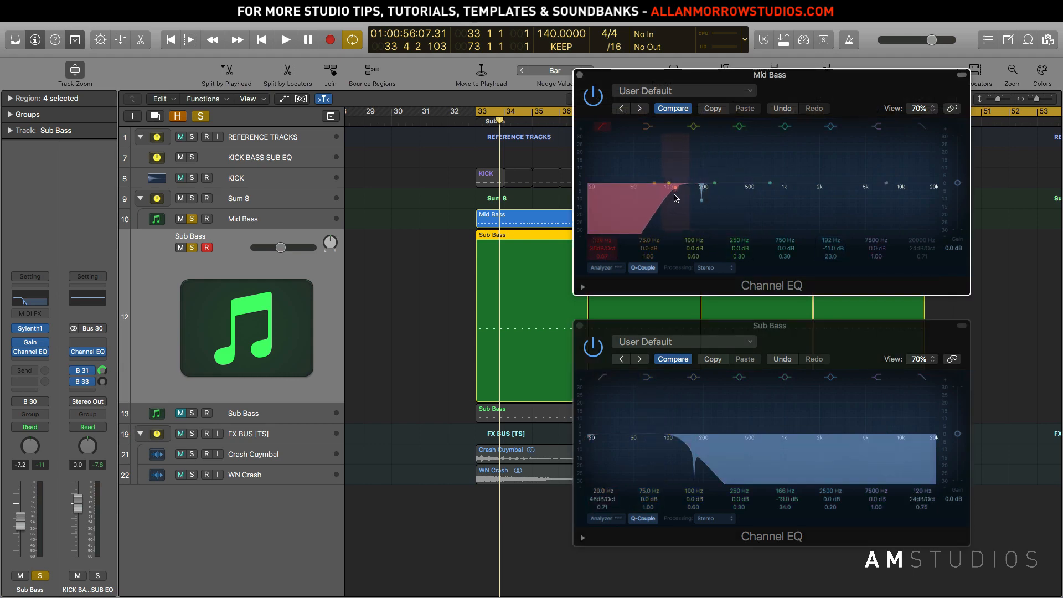
left_click_drag(677, 445, 654, 437)
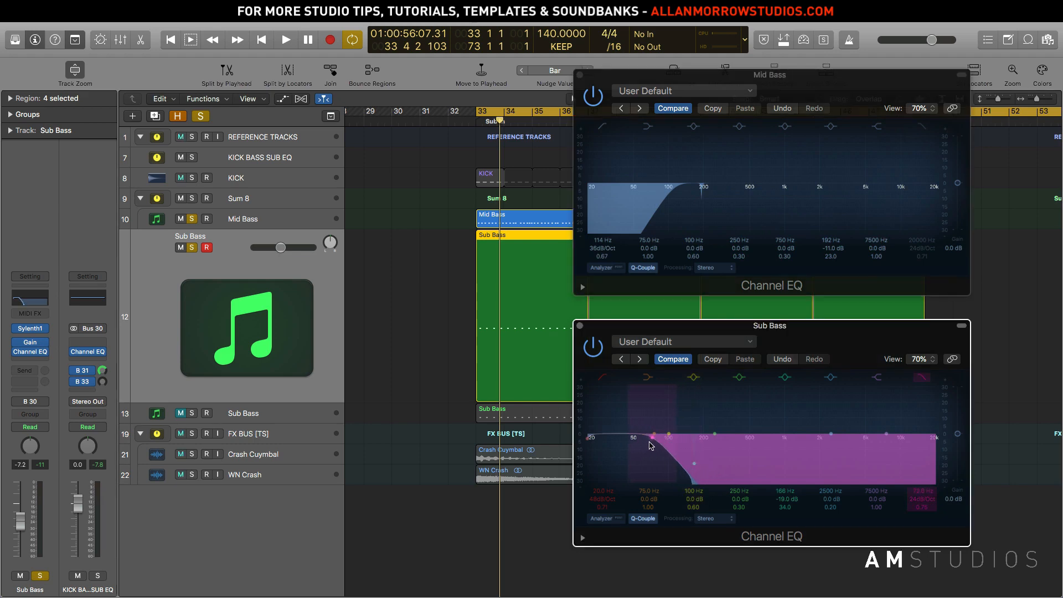
left_click_drag(676, 197, 644, 196)
left_click_drag(652, 446, 630, 446)
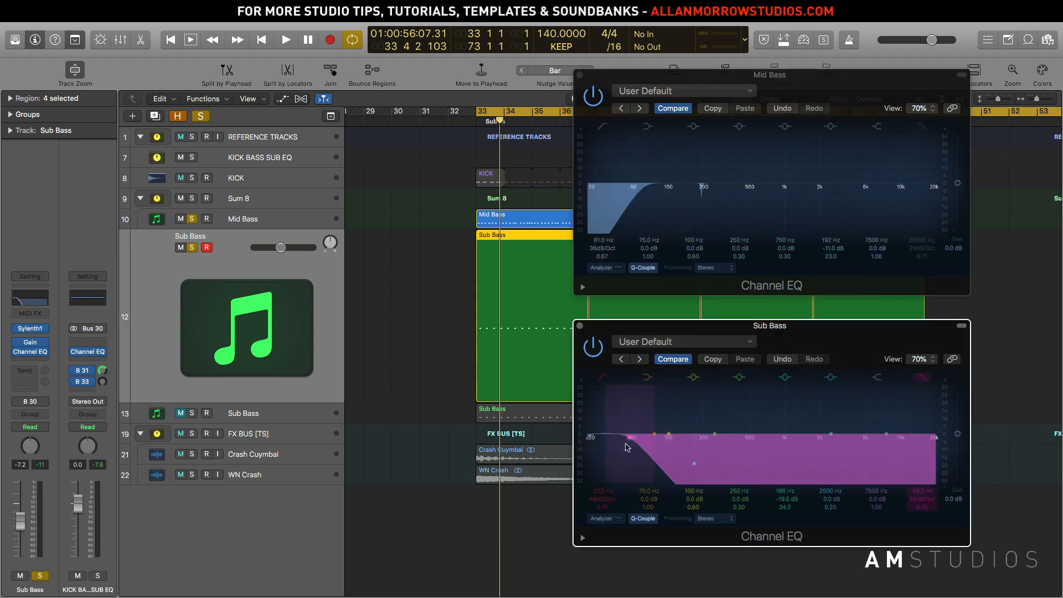
key("space")
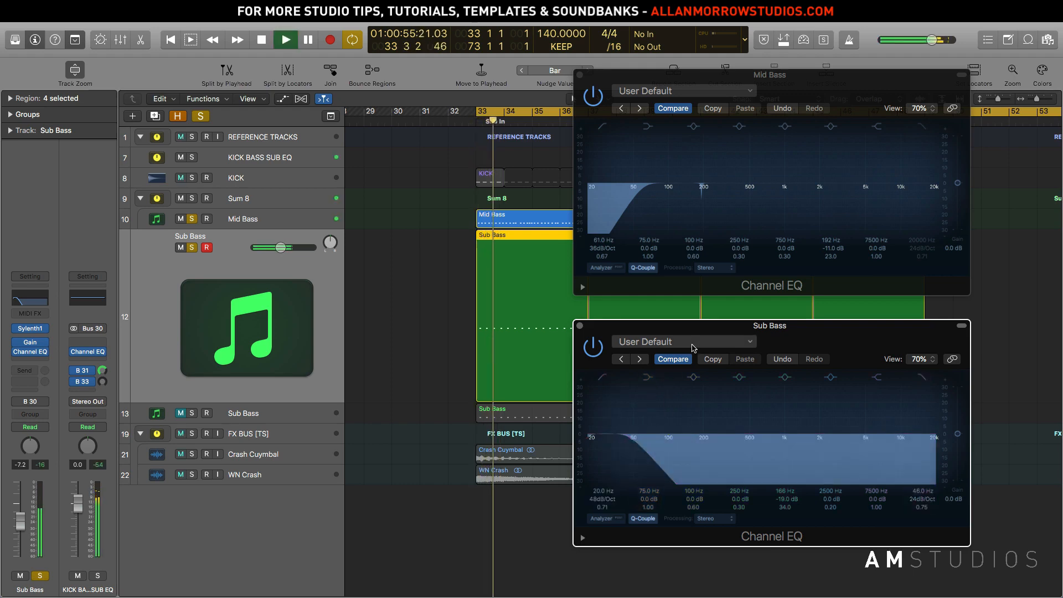
key("space")
Raise the Mid Bass low cut to about 156 Hz and move the Sub Bass high cut up to meet it during playback.
left_click_drag(623, 192, 690, 194)
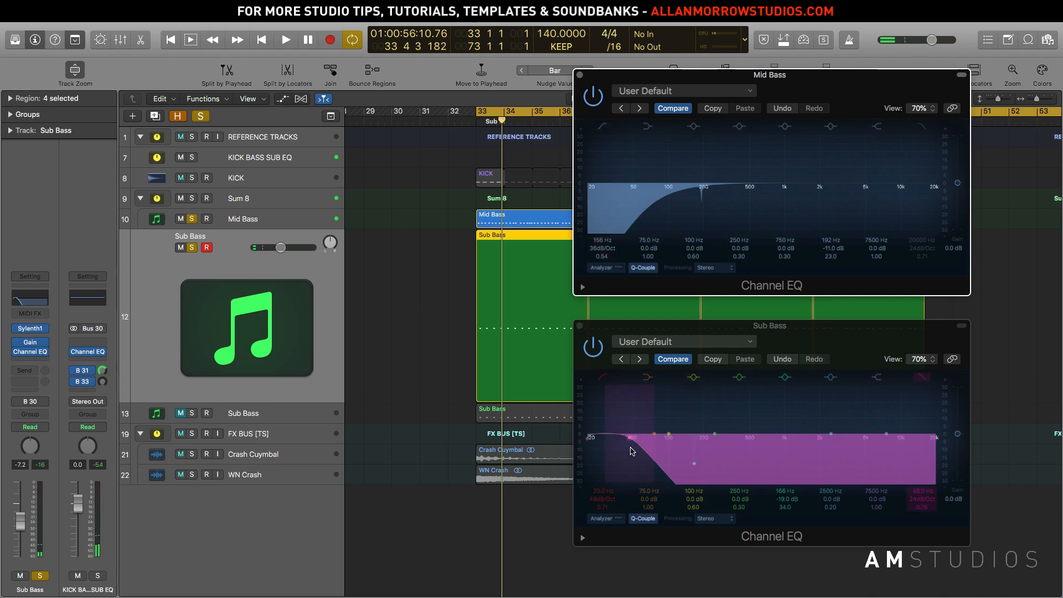
left_click_drag(624, 454, 667, 451)
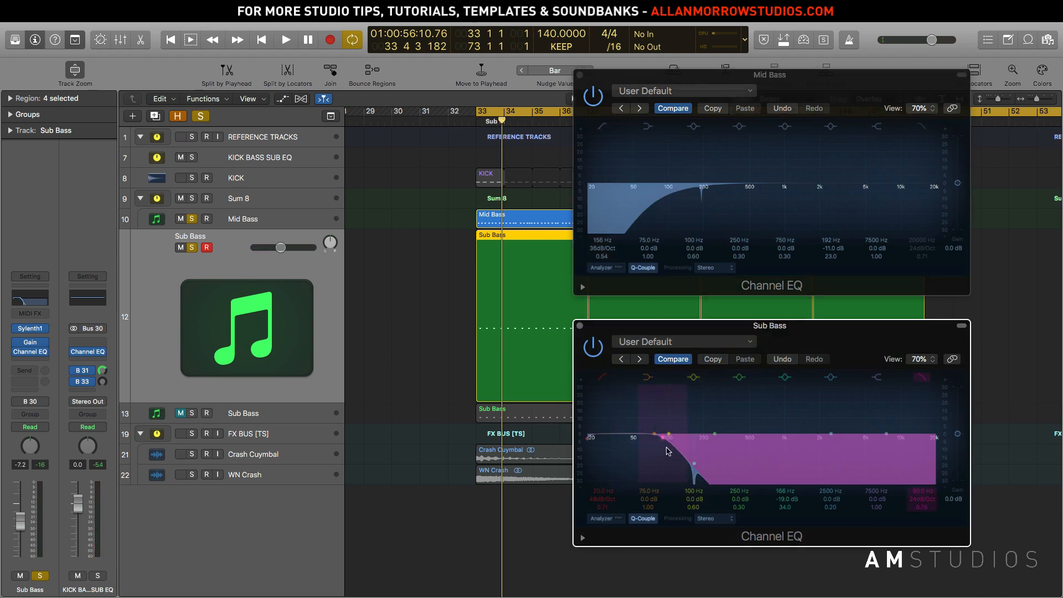
key("space")
left_click_drag(667, 449, 678, 450)
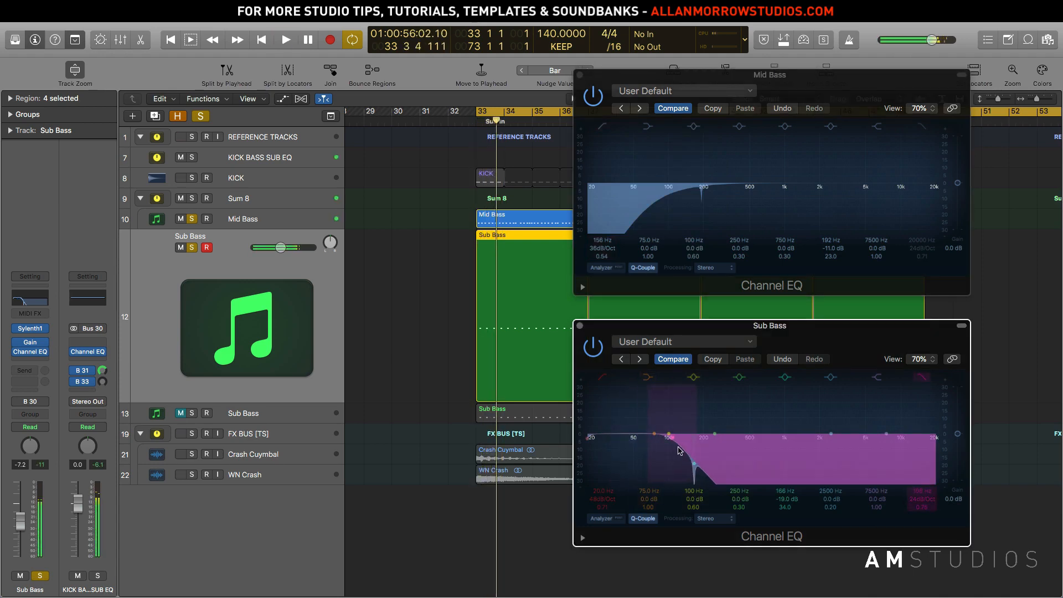
left_click(690, 193)
key("space")
Raise the Mid Bass low cut to about 448 Hz and the Sub Bass high cut to about 295 Hz while auditioning both.
left_click_drag(691, 194, 726, 195)
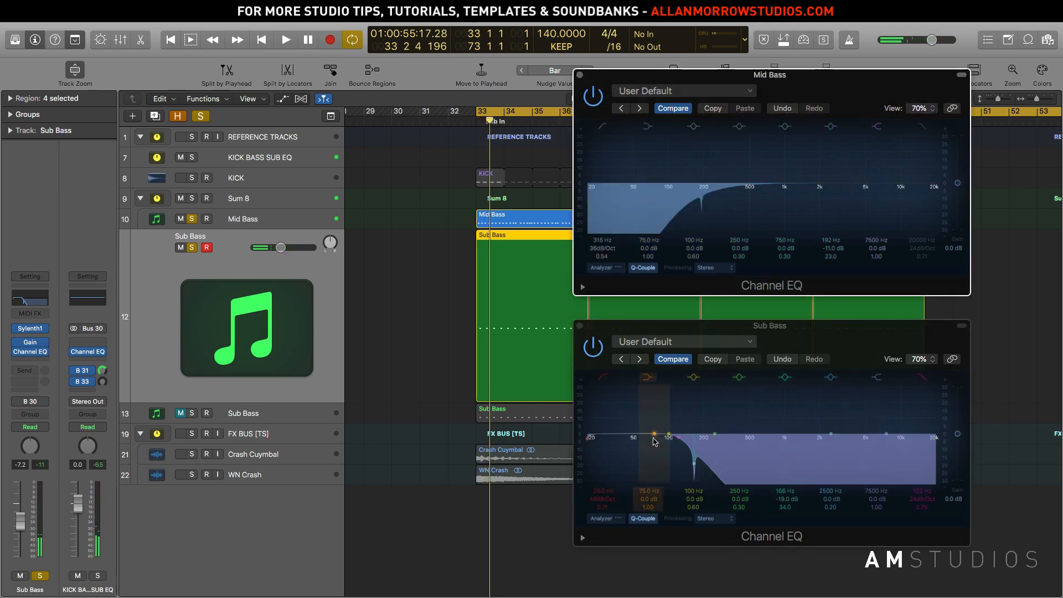
key("space")
key("space")
left_click_drag(678, 437, 691, 437)
left_click(726, 190)
left_click_drag(728, 194, 743, 194)
key("space")
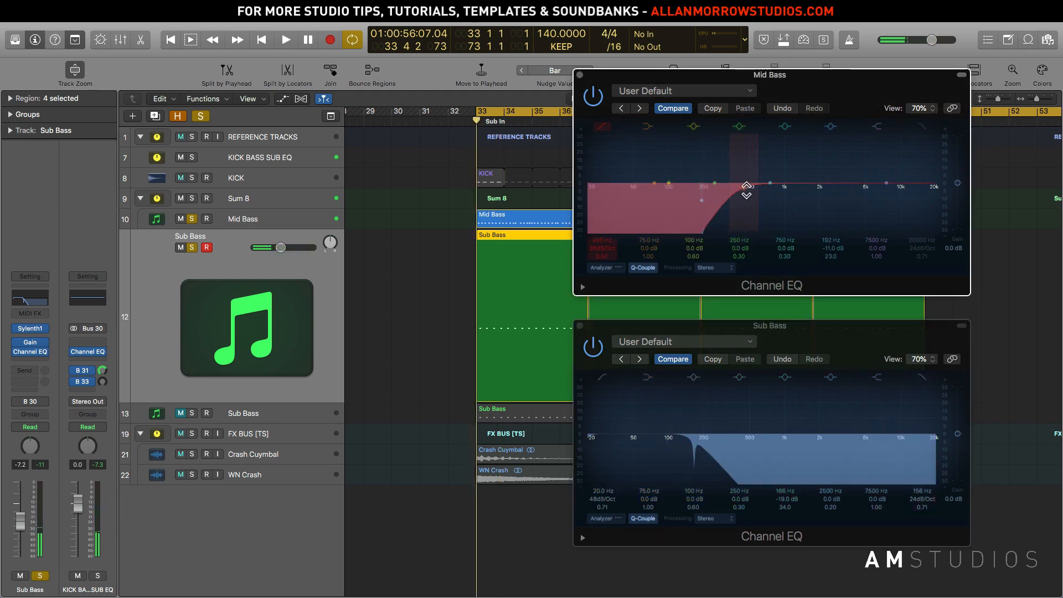
left_click_drag(691, 437, 723, 443)
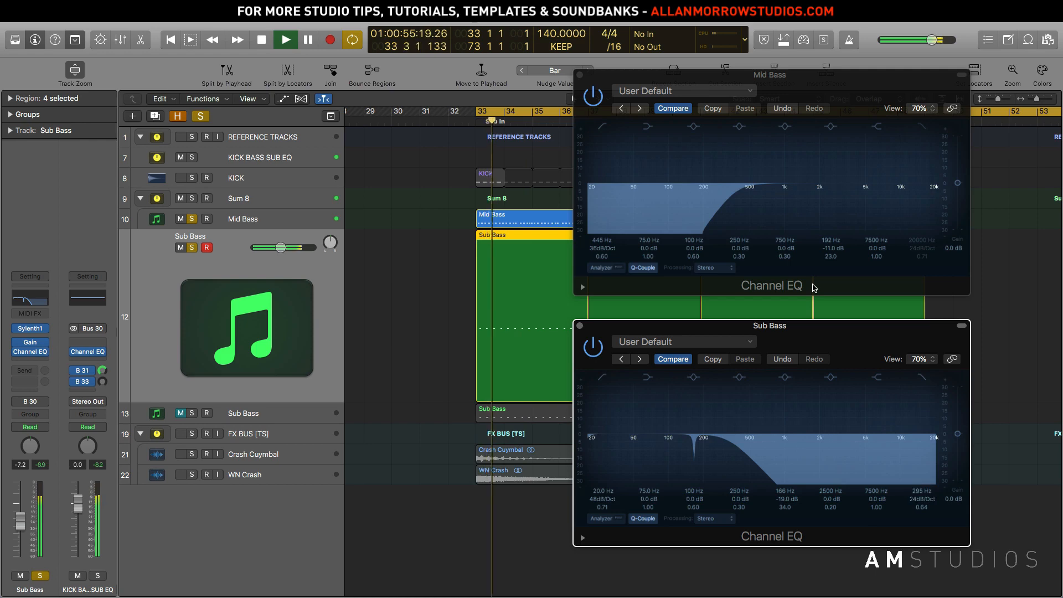
key("space")
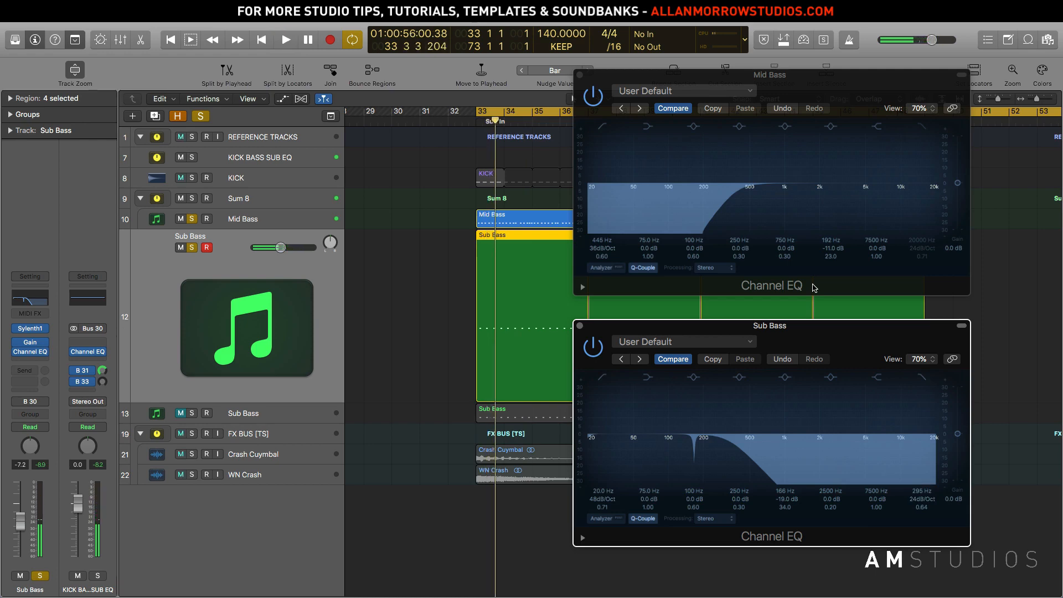
Sweep the crossover back down, bringing the Mid Bass low cut to about 61 Hz with a matching low Sub Bass high cut, and audition both.
left_click_drag(745, 194, 701, 194)
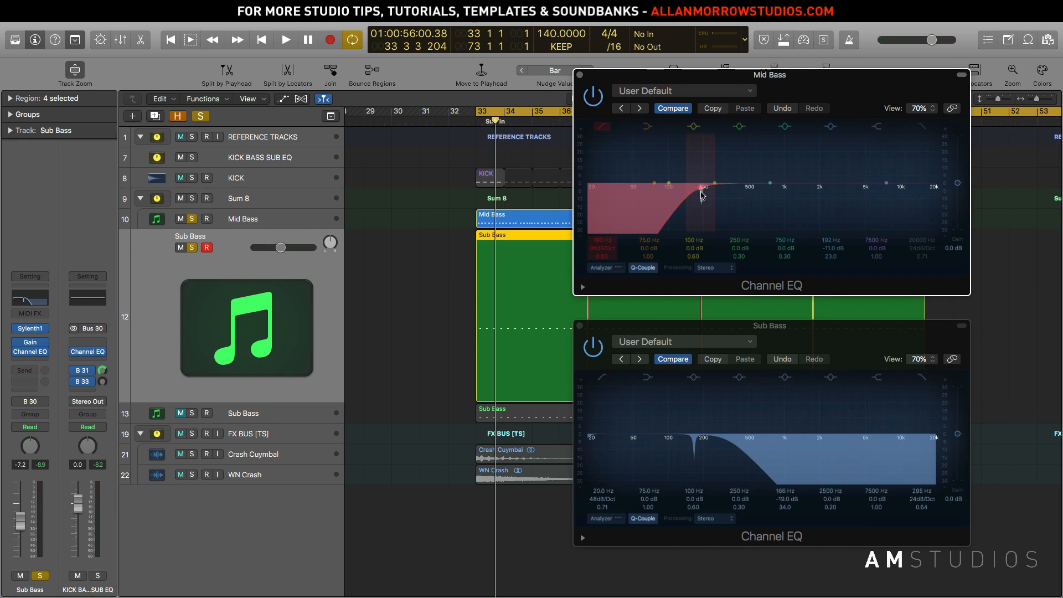
left_click(725, 452)
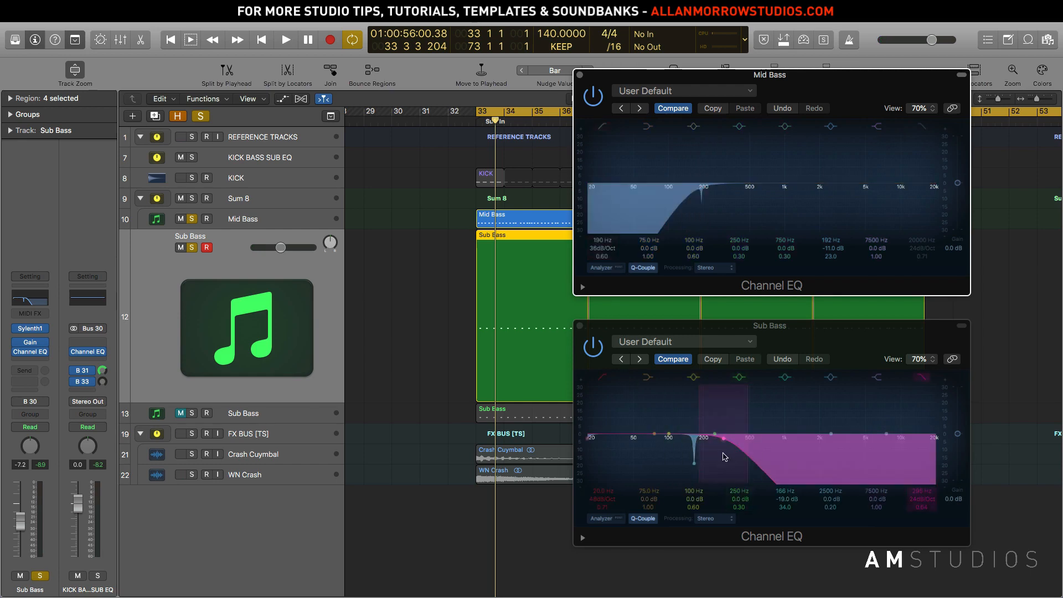
left_click_drag(722, 449, 680, 447)
left_click_drag(701, 191, 645, 193)
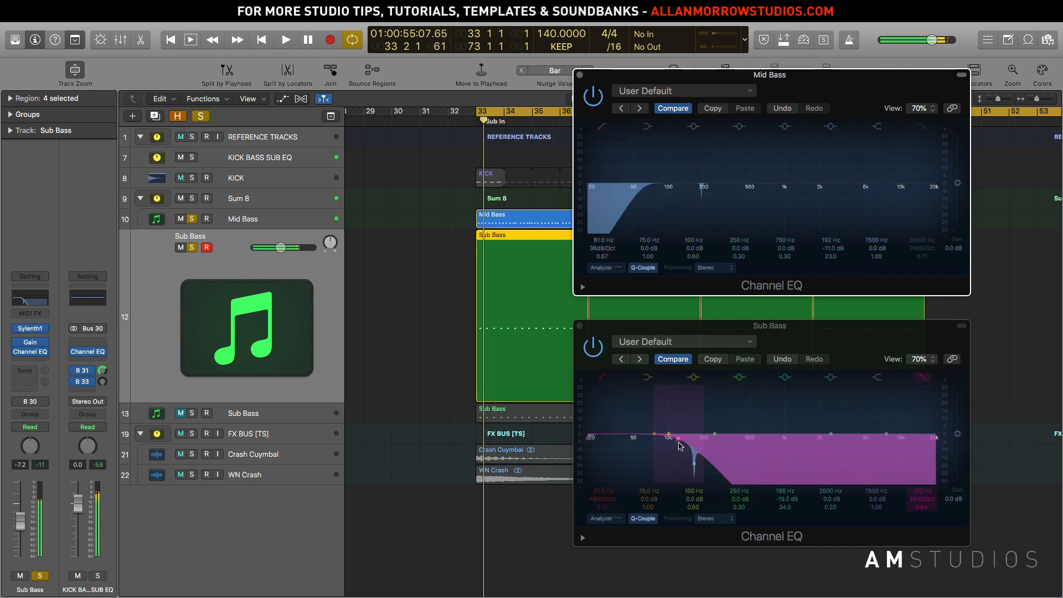
left_click(649, 444)
left_click_drag(650, 444, 633, 445)
key("space")
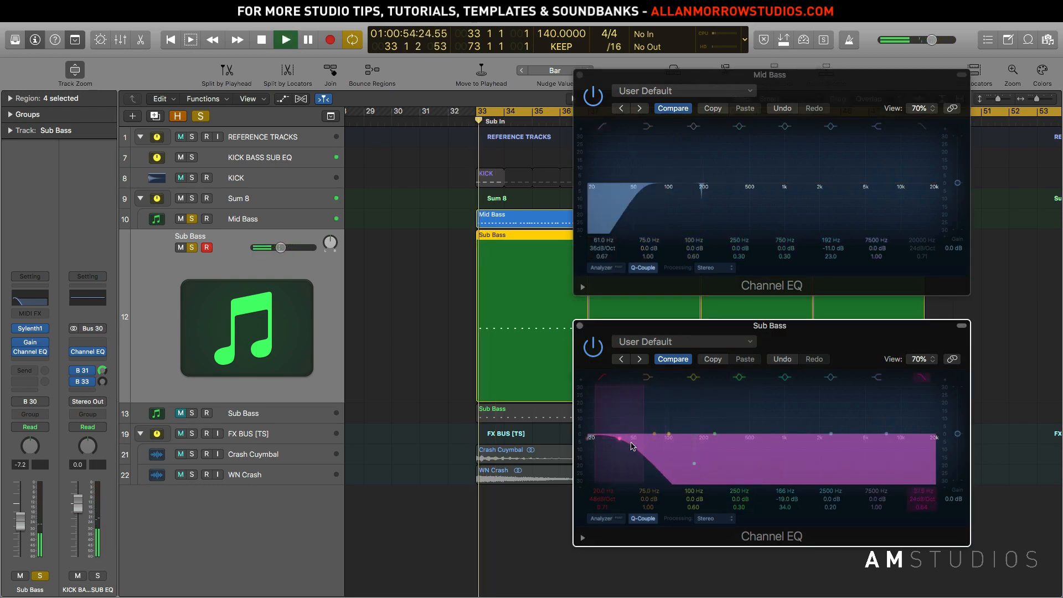
Raise the Mid Bass low cut to about 305 Hz and the Sub Bass high cut to about 176 Hz, auditioning both.
key("space")
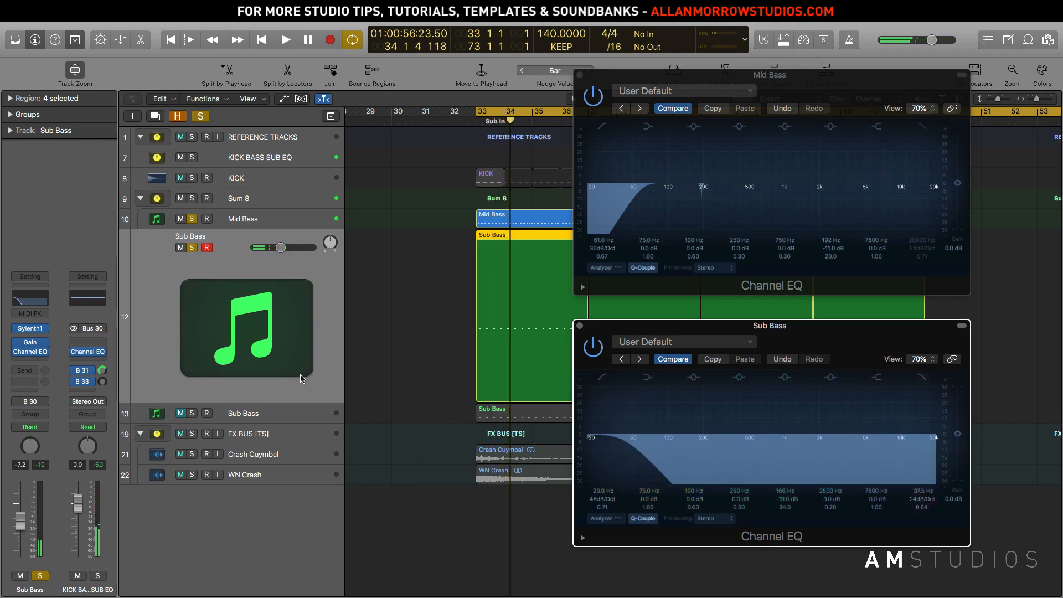
key("space")
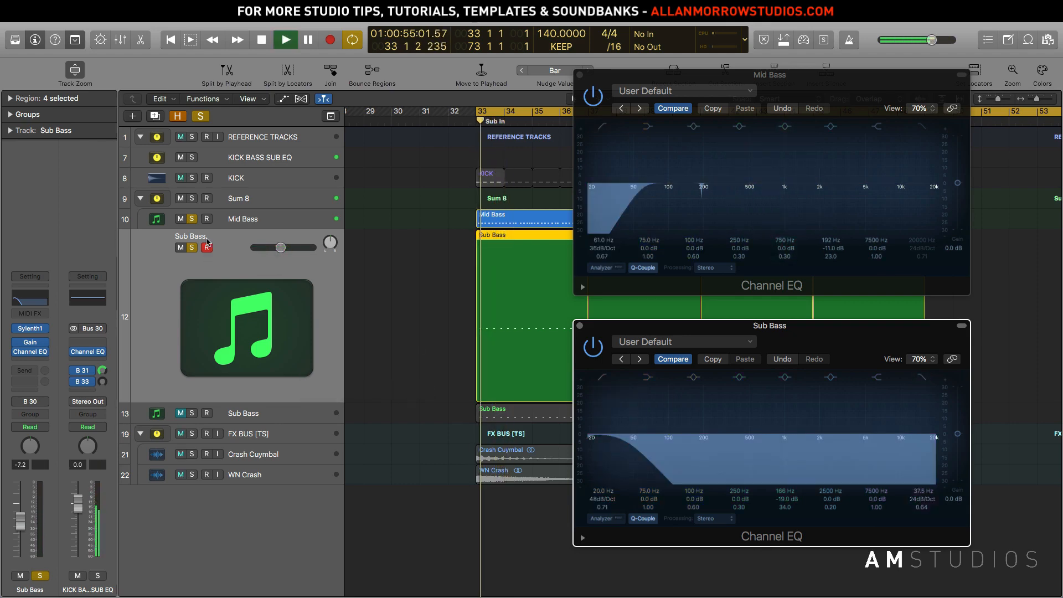
left_click_drag(650, 195, 724, 187)
key("space")
left_click_drag(635, 441, 702, 443)
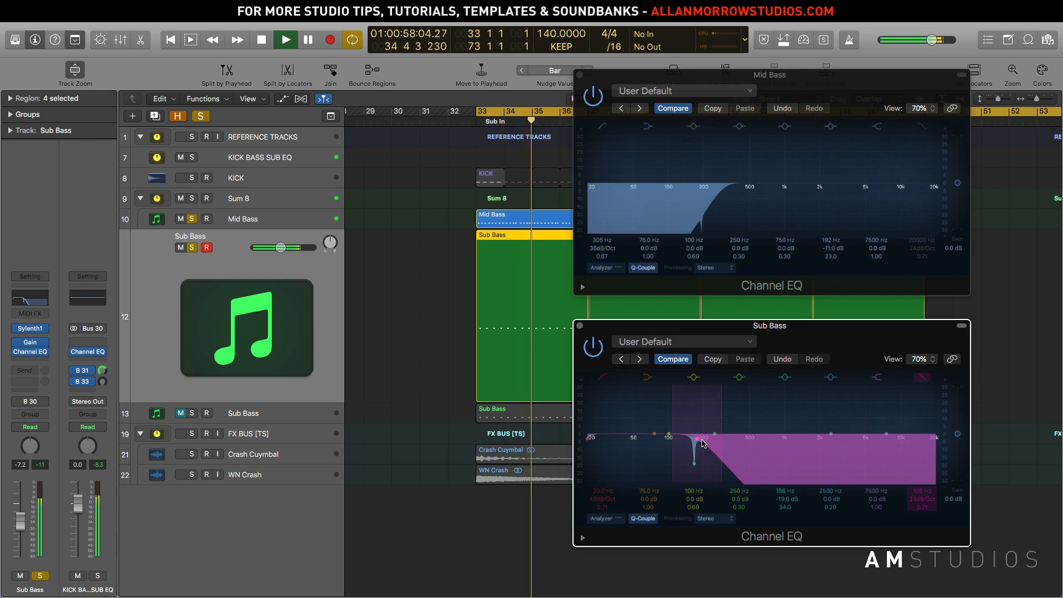
key("space")
Clear all solos to audition the bass in the full mix, and solo Sub Bass and Mid Bass again.
left_click(201, 117)
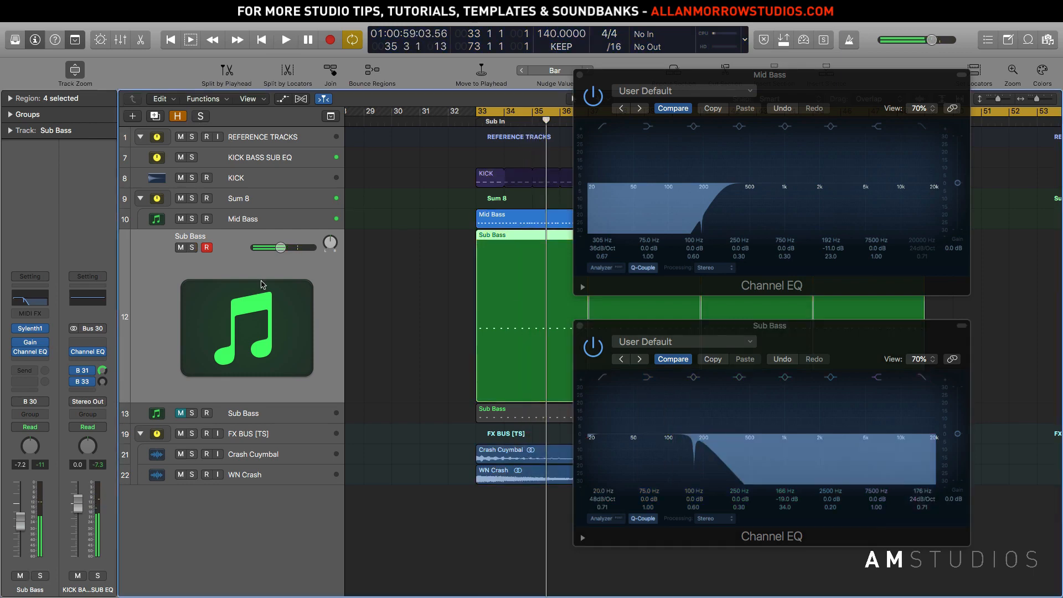
key("space")
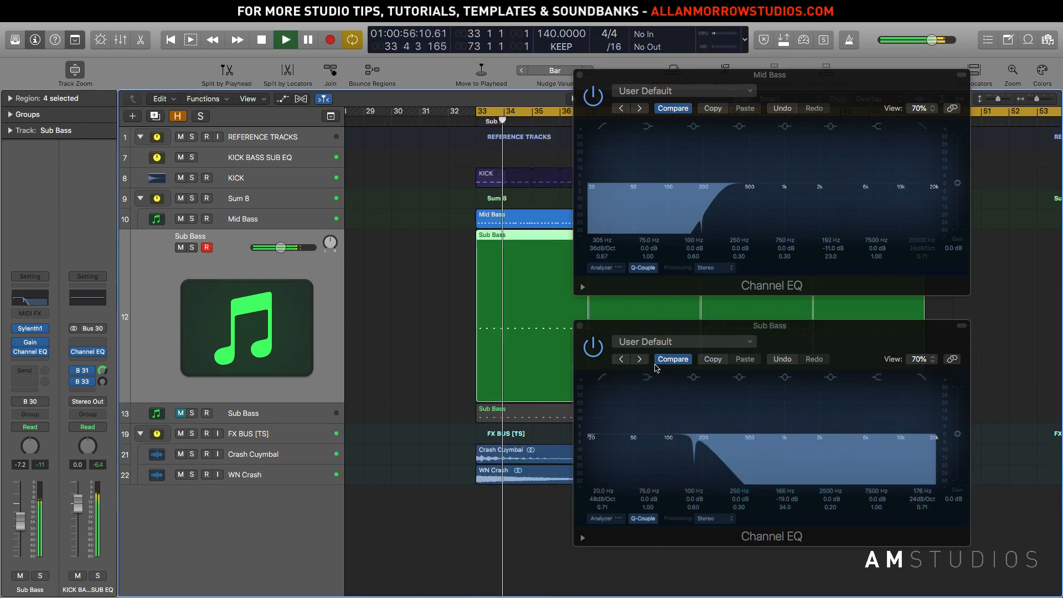
key("space")
left_click(192, 248)
left_click(193, 219)
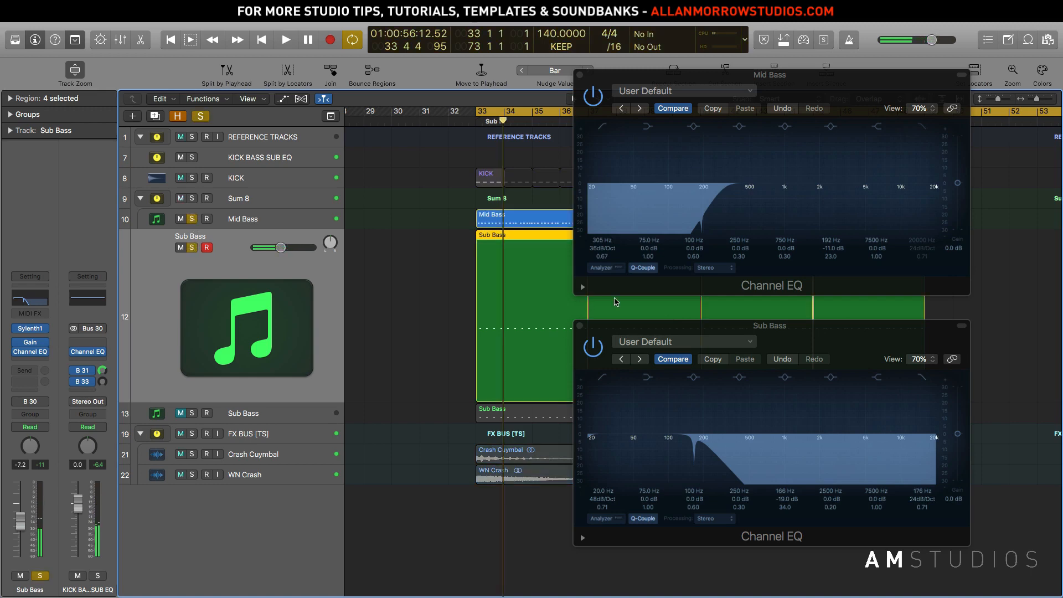
Raise the Sub Bass high cut to about 260 Hz while auditioning it together with Mid Bass.
key("space")
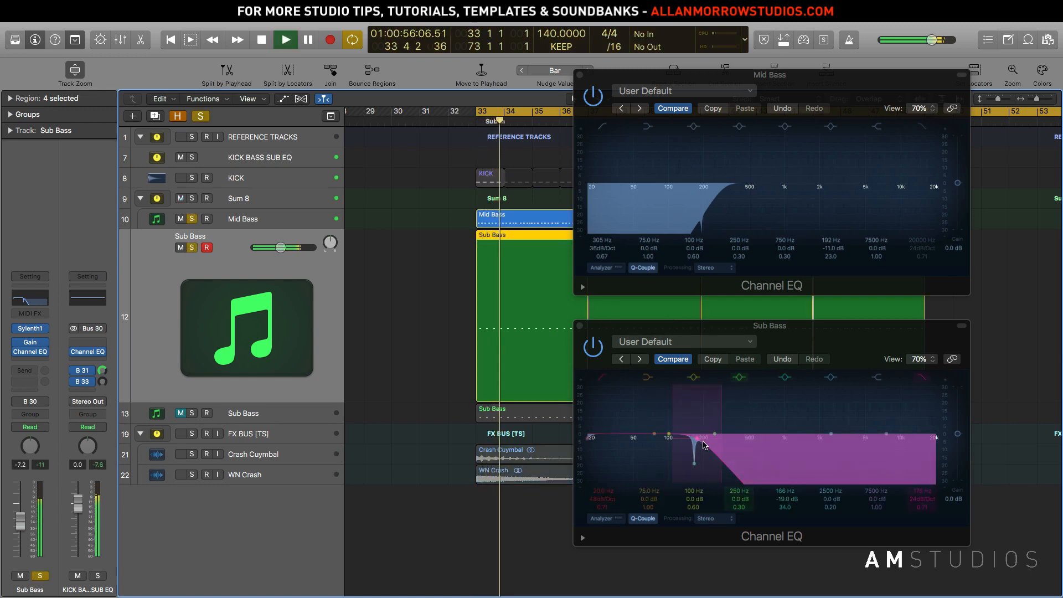
left_click(697, 441)
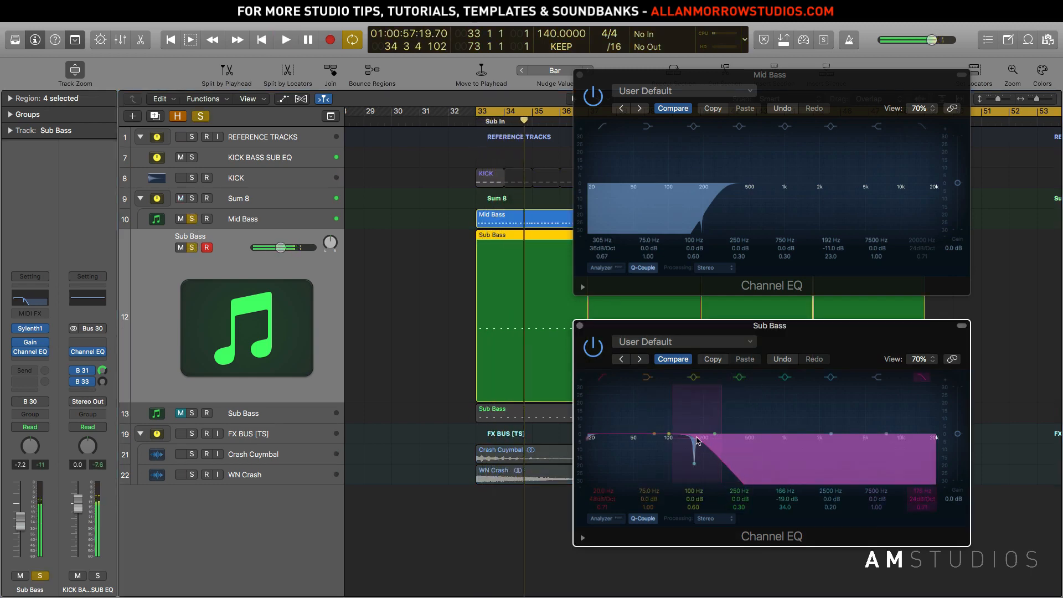
left_click_drag(702, 442, 718, 448)
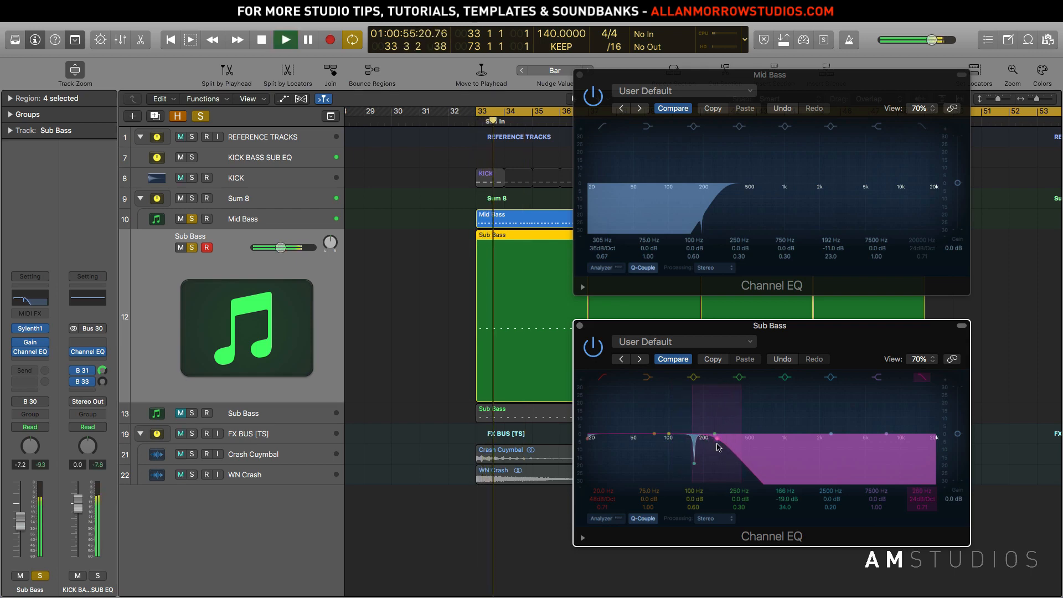
key("space")
Unsolo Mid Bass, audition Sub Bass alone, and raise the Sub Bass high cut to about 385 Hz.
left_click(192, 219)
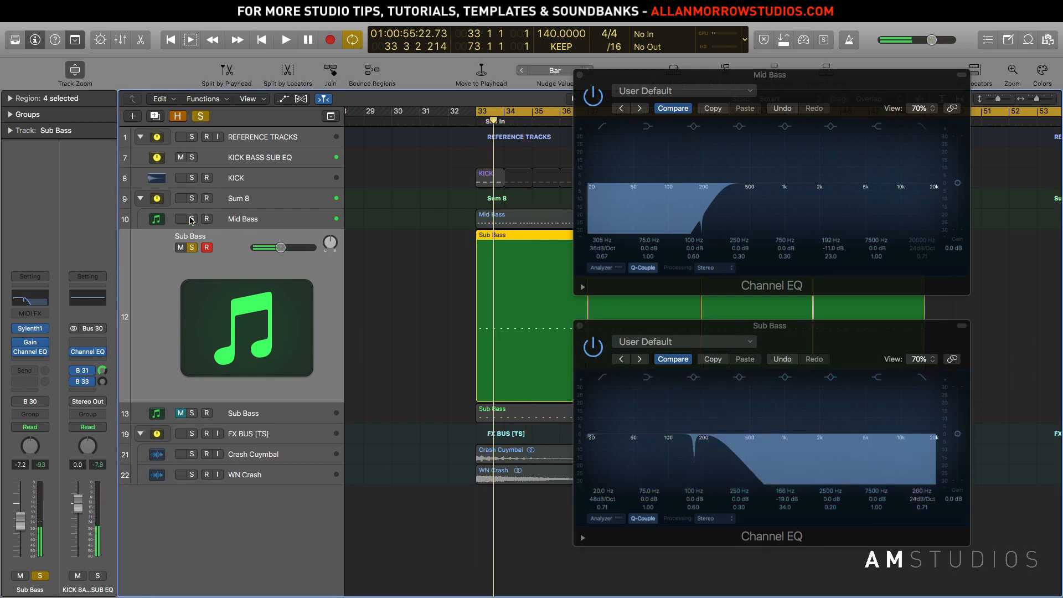
key("space")
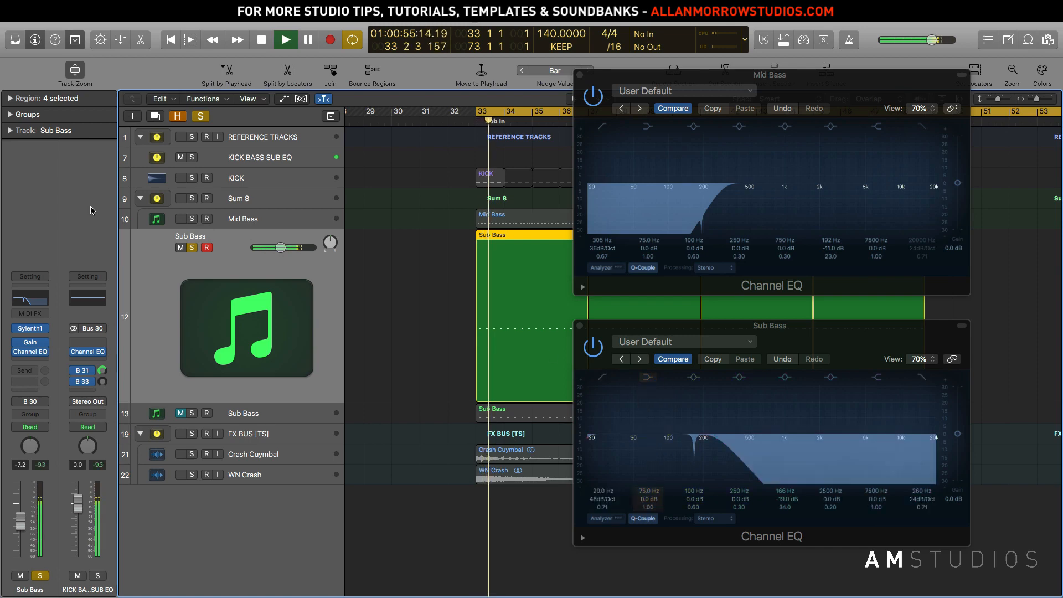
key("space")
left_click(720, 443)
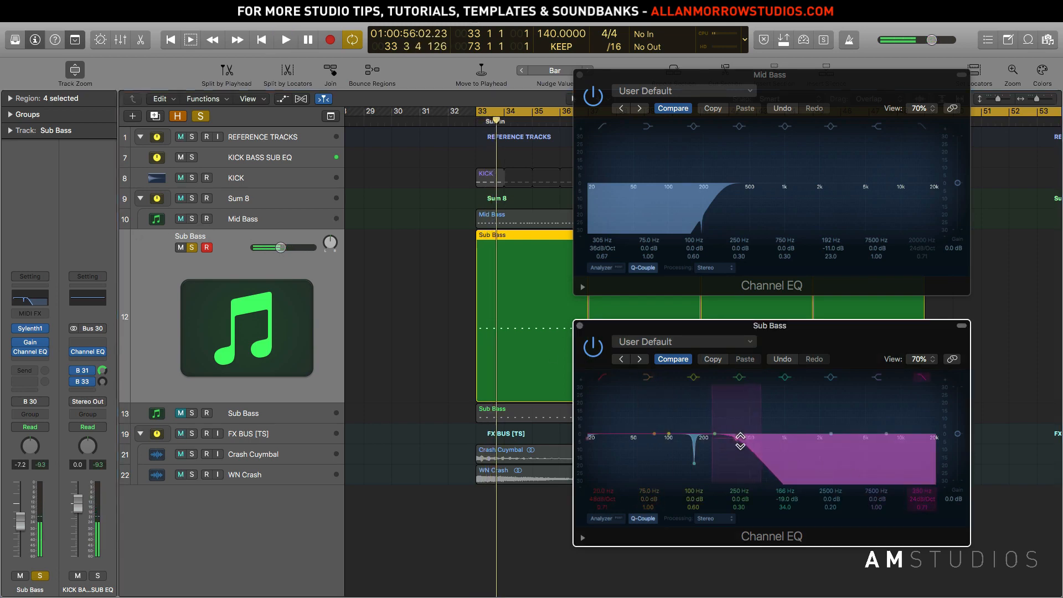
key("space")
key("space")
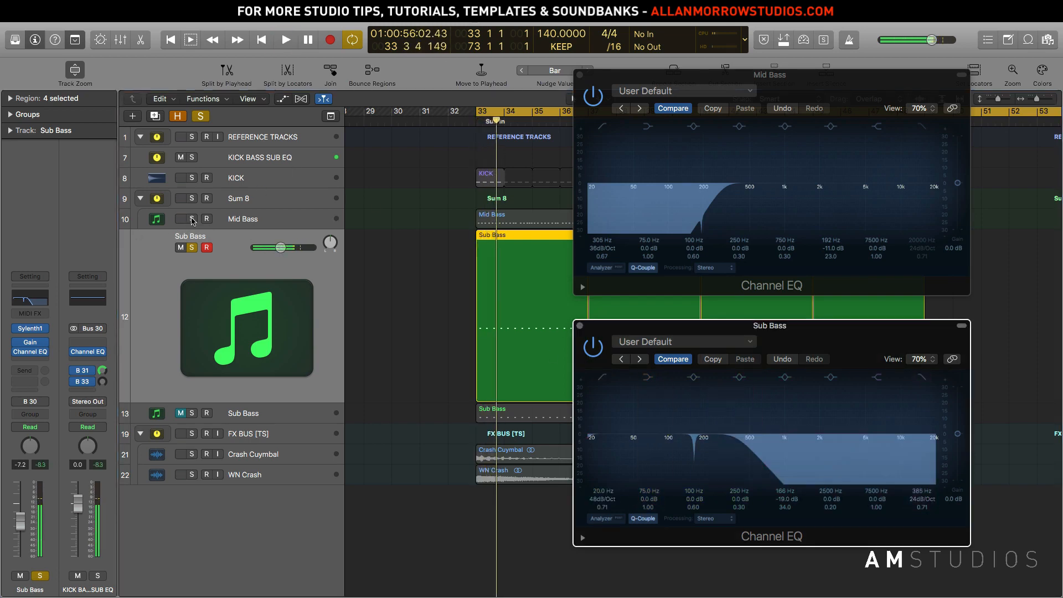
Solo Mid Bass again and lower its low cut to about 52 Hz during playback.
left_click(191, 218)
key("space")
left_click_drag(714, 192, 635, 192)
key("space")
Unsolo Sub Bass to audition Mid Bass alone, and lower the Sub Bass high cut to about 37 Hz.
left_click(192, 247)
key("space")
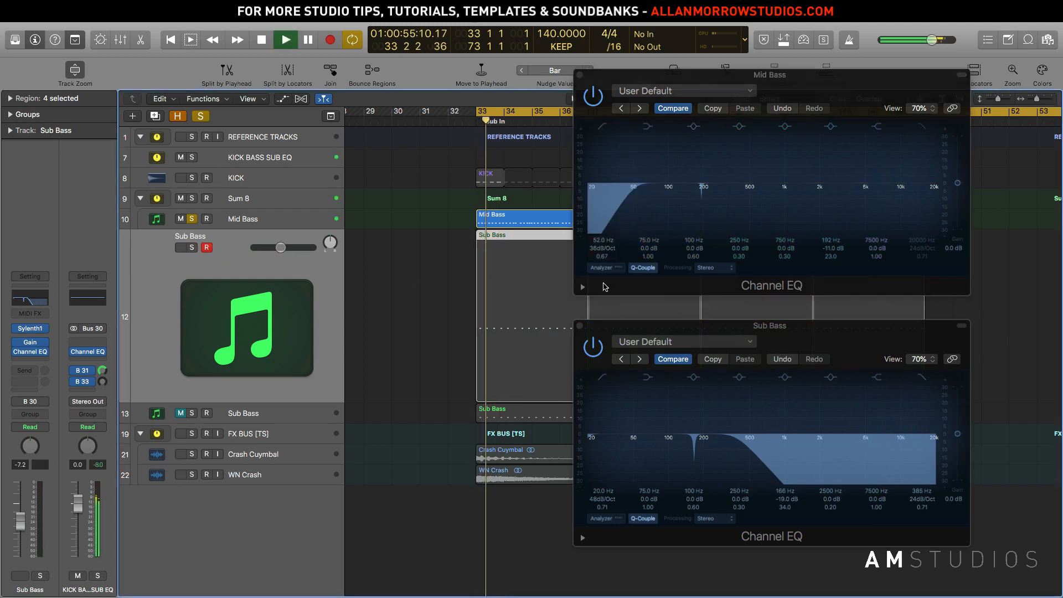
key("space")
key("space")
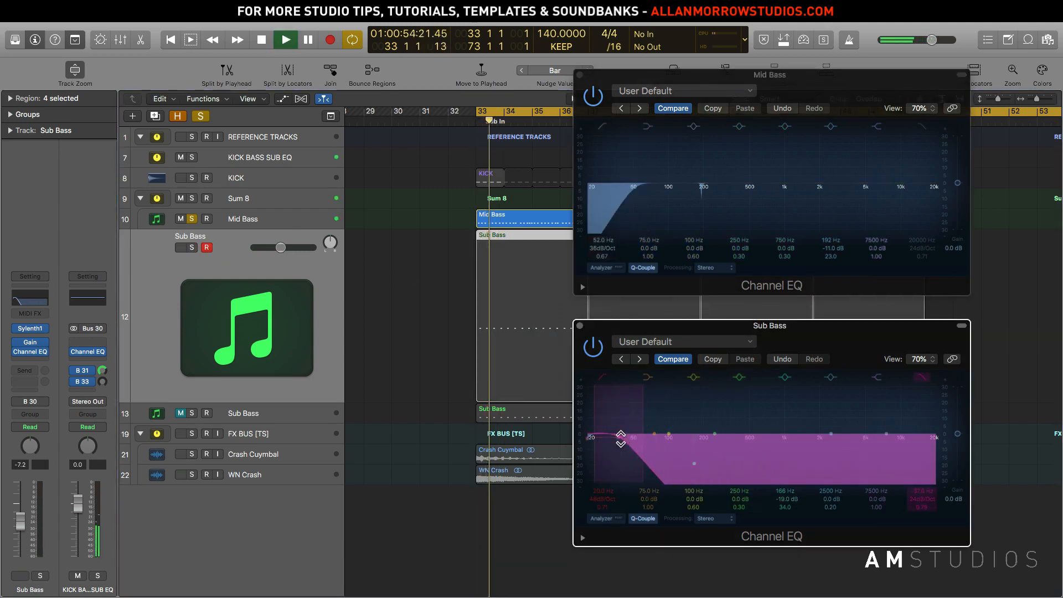
key("space")
Solo Sub Bass again to audition it with Mid Bass, and shift the Mid Bass Channel EQ window slightly.
left_click(193, 247)
key("space")
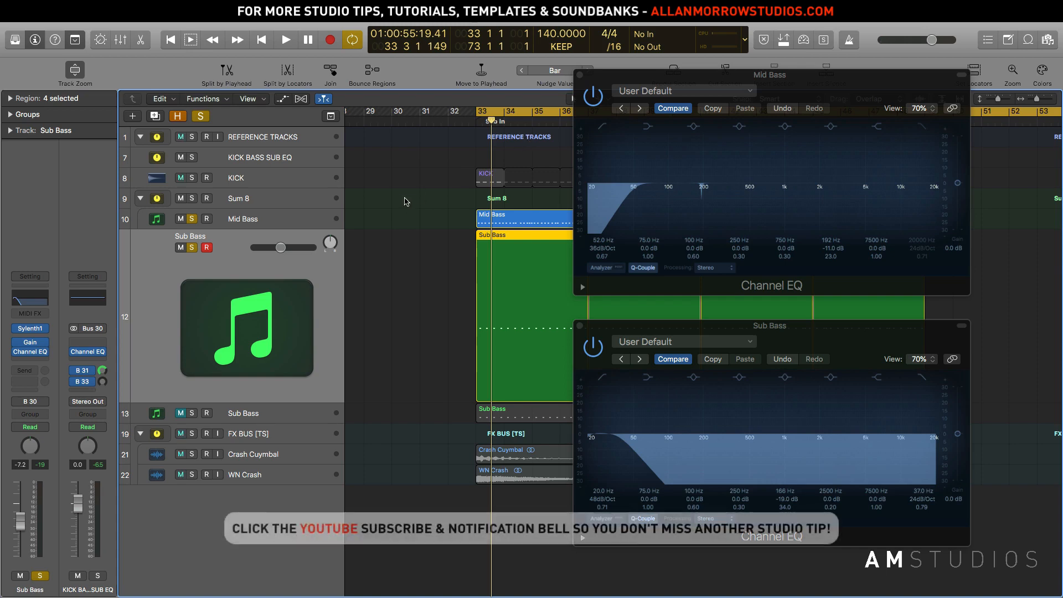
left_click_drag(656, 76, 668, 77)
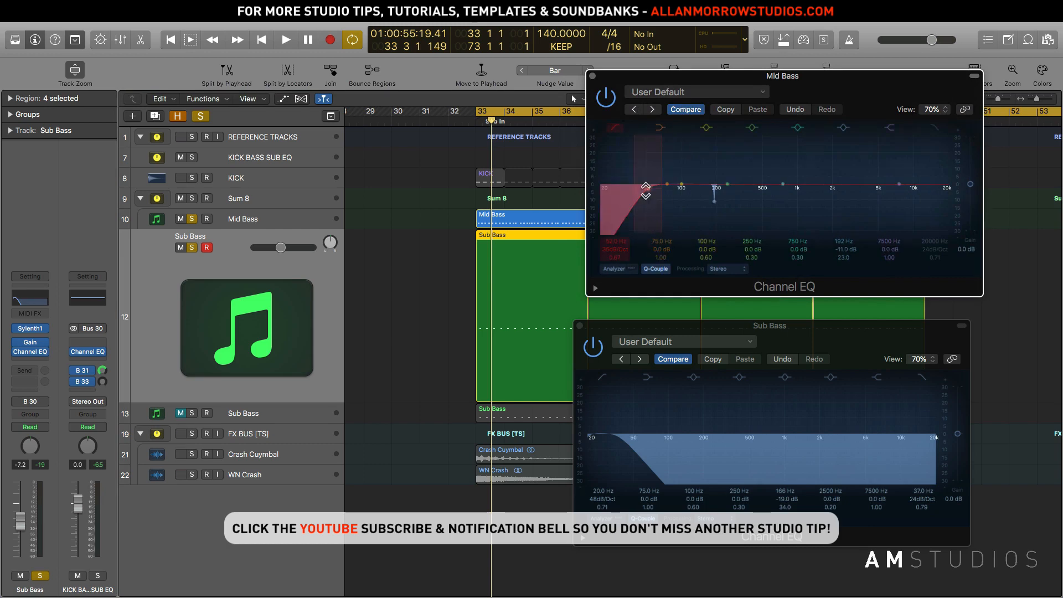